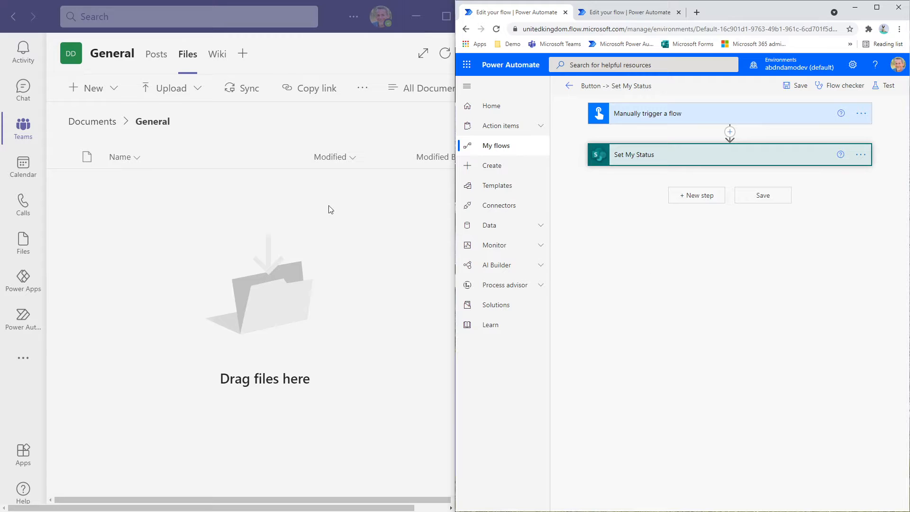
Show the profile status in Teams and expand the Set My Status action in the flow.
left_click(381, 16)
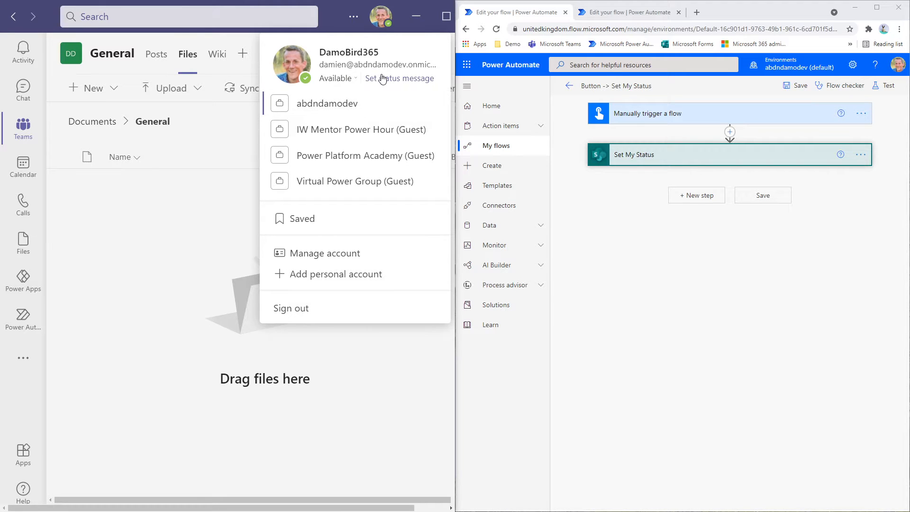
left_click(692, 279)
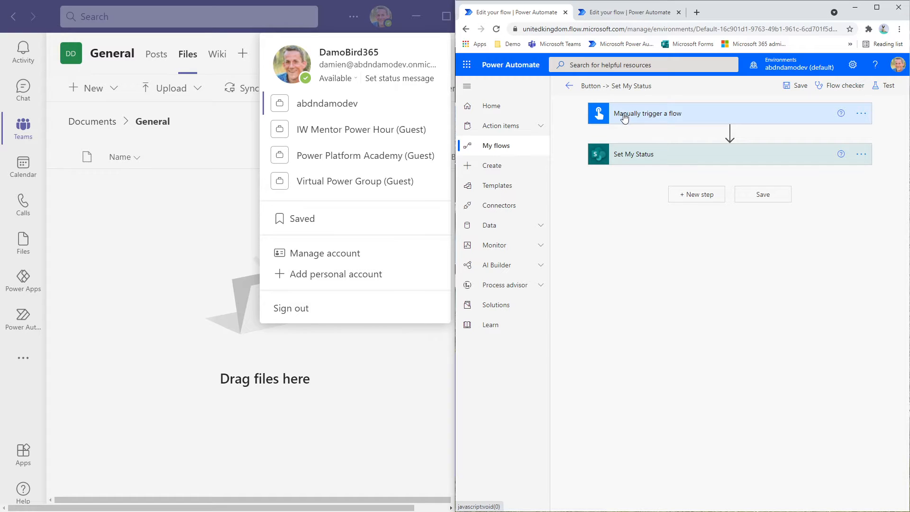
left_click(630, 160)
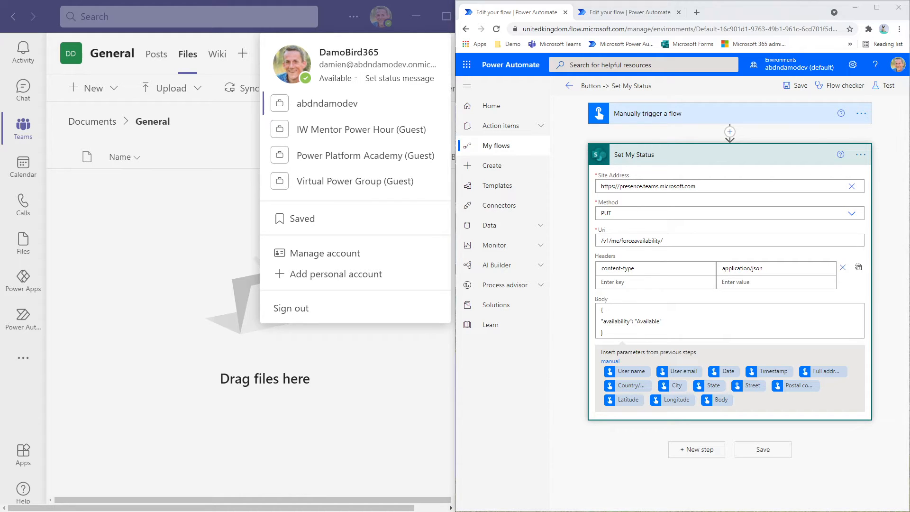
Switch to Notepad++, enlarge its window to show the whole list, and copy the DoNotDisturb value.
left_click_drag(909, 10, 665, 87)
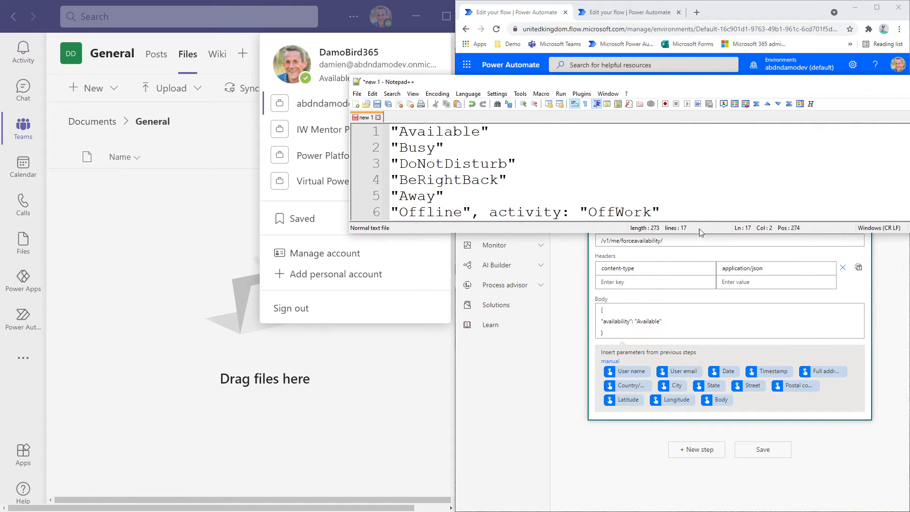
left_click_drag(698, 232, 707, 442)
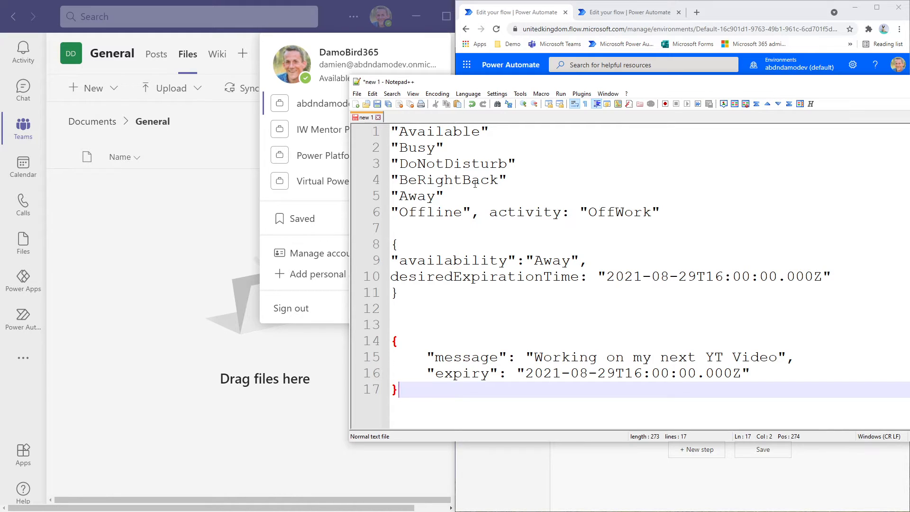
left_click_drag(507, 164, 399, 164)
right_click(413, 163)
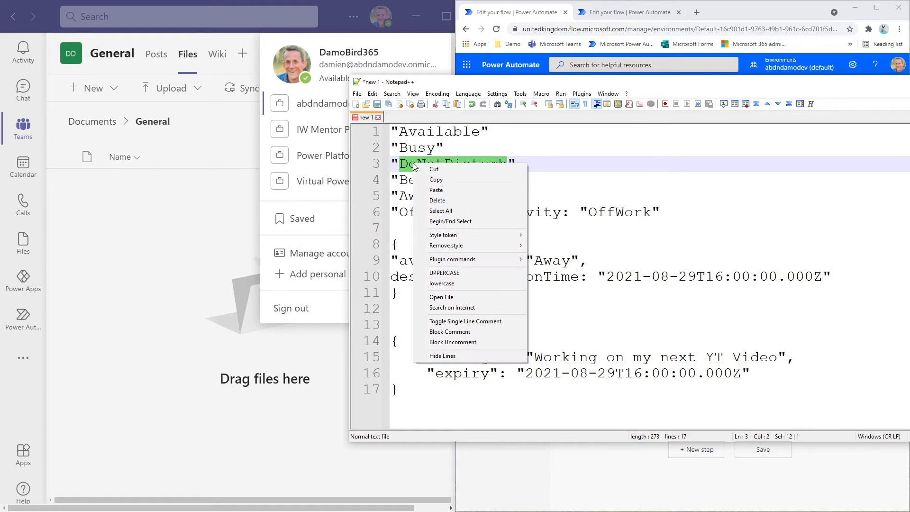
left_click(450, 180)
Back in Power Automate, replace the availability value in the Set My Status body with DoNotDisturb.
left_click(723, 10)
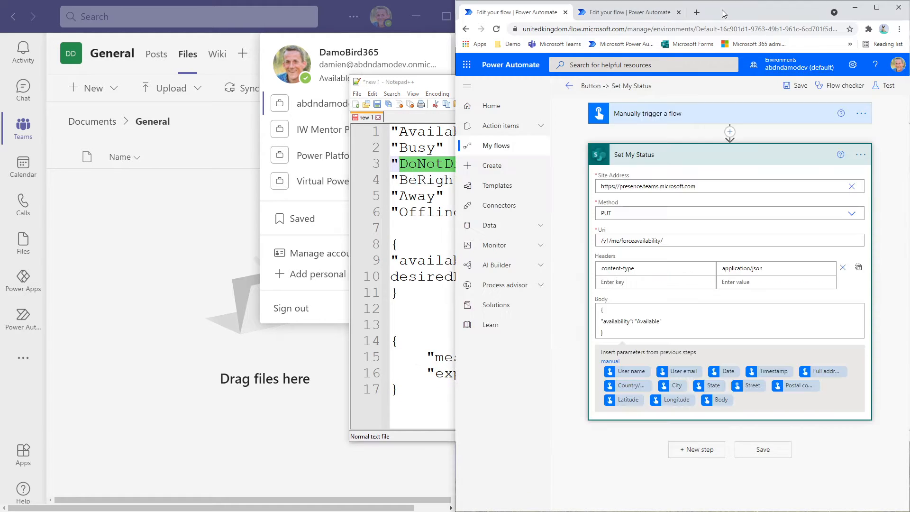
left_click_drag(637, 321, 661, 324)
right_click(647, 322)
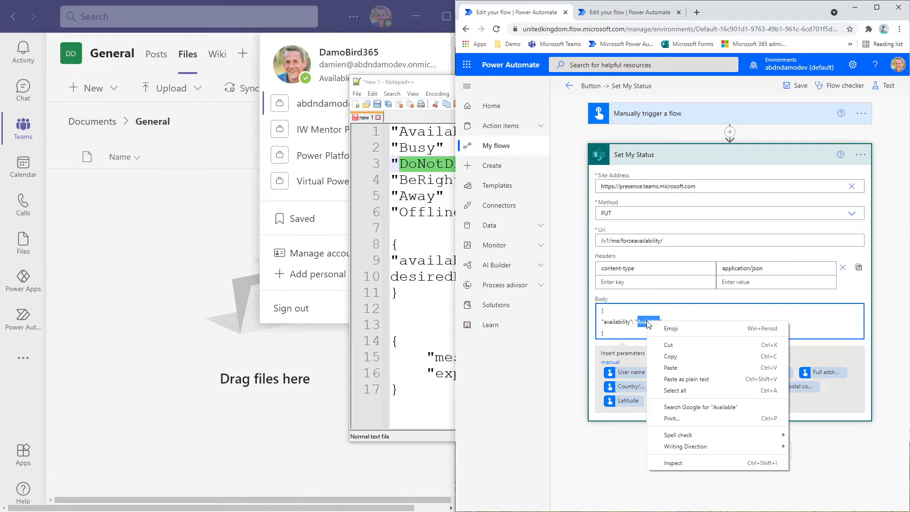
left_click(673, 370)
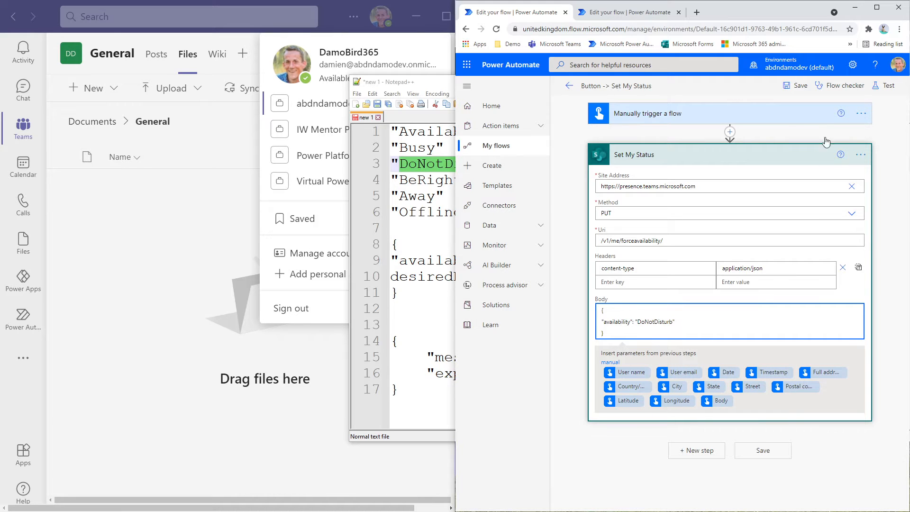
Save and manually test the Button -> Set My Status flow, and inspect the inputs of its Set My Status run.
left_click(883, 87)
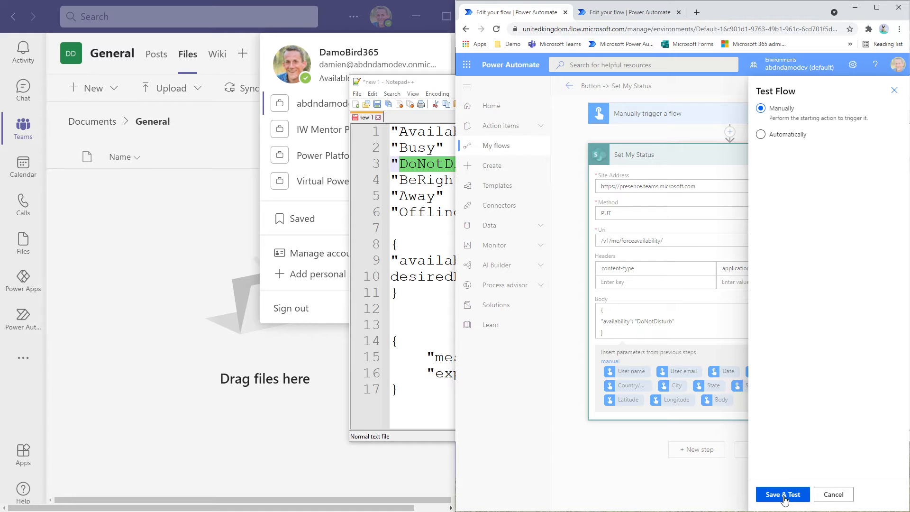
left_click(436, 83)
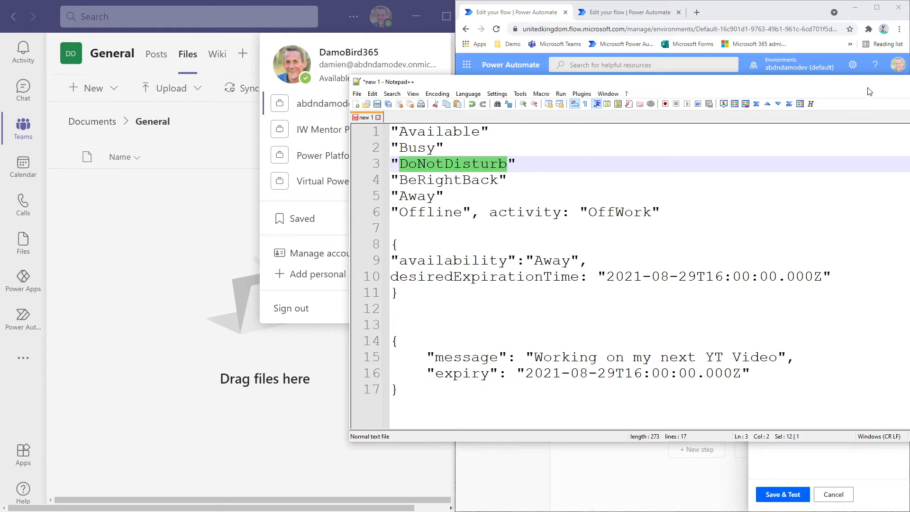
left_click(869, 86)
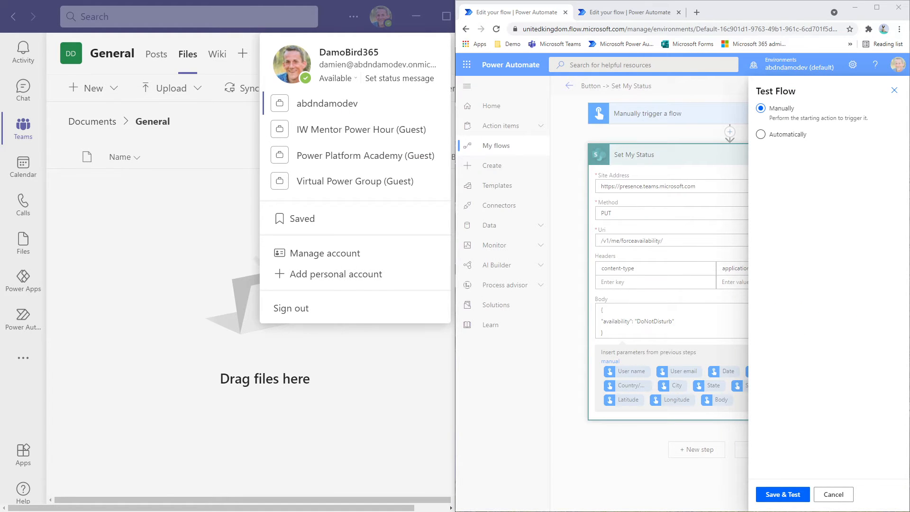
left_click(783, 494)
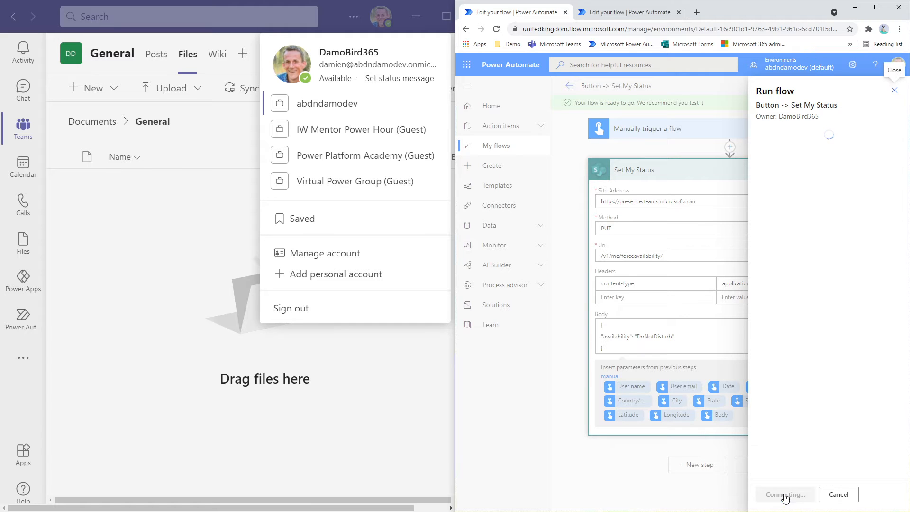
left_click(785, 495)
left_click(777, 496)
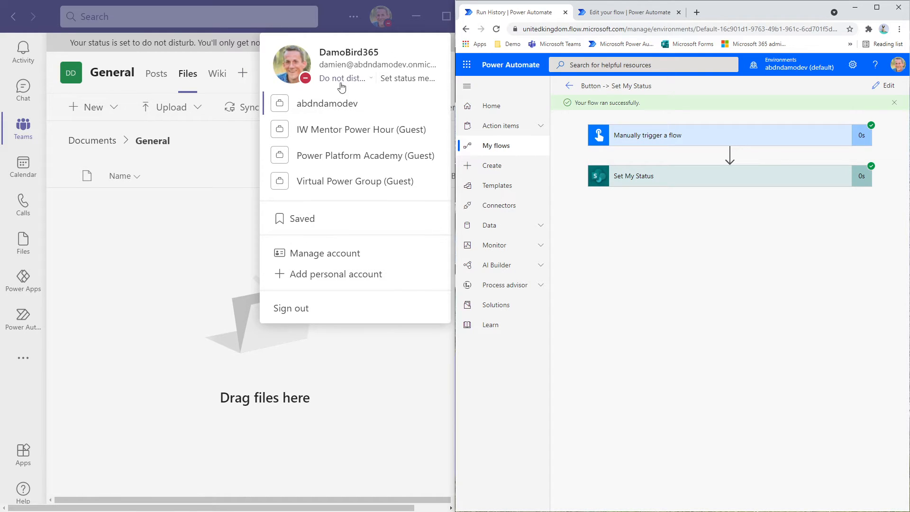
left_click(664, 180)
scroll(682, 261, "down", 1)
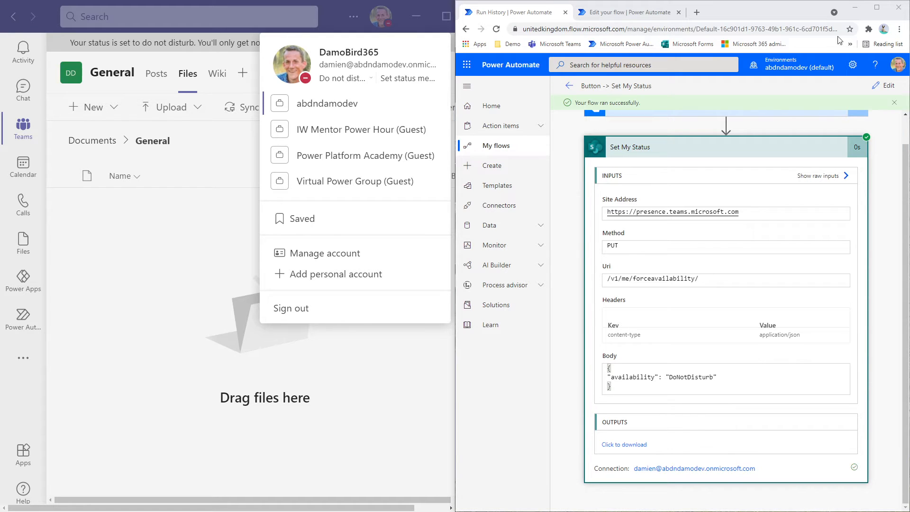
Reopen the flow for editing and set the availability value in the Set My Status body to Away.
left_click(886, 86)
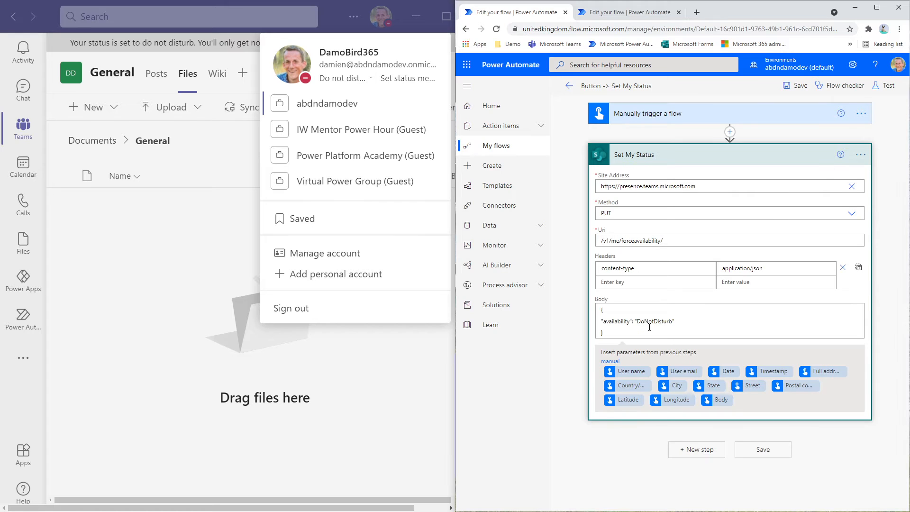
left_click_drag(638, 322, 673, 322)
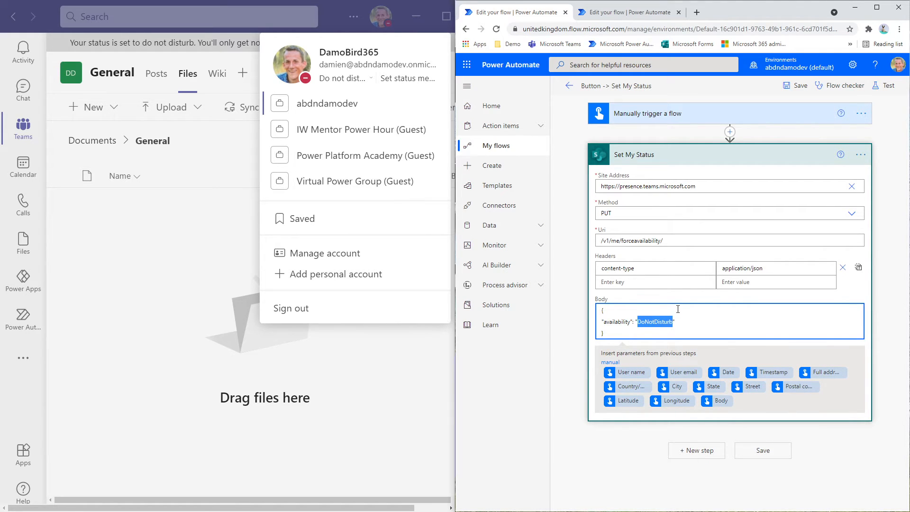
type("Away")
Save and manually run the flow with the Away status, and expand the Set My Status run details.
left_click(885, 85)
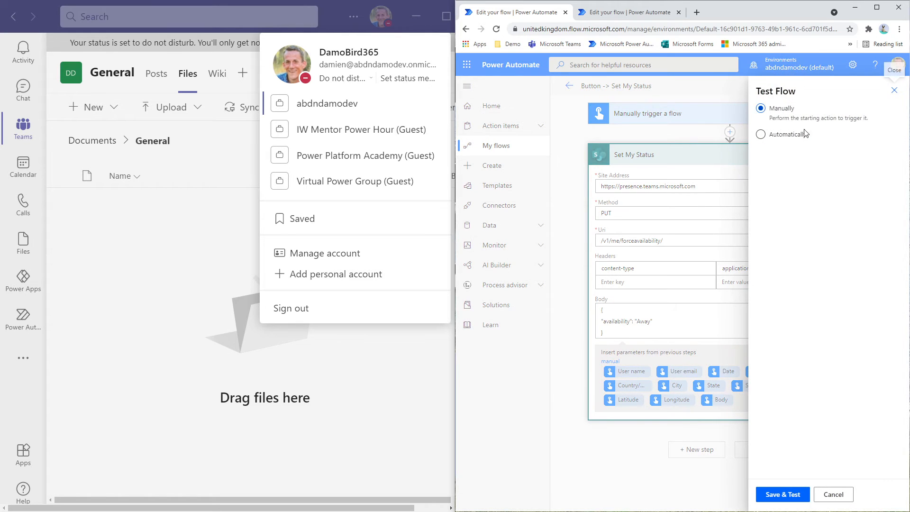
left_click(783, 494)
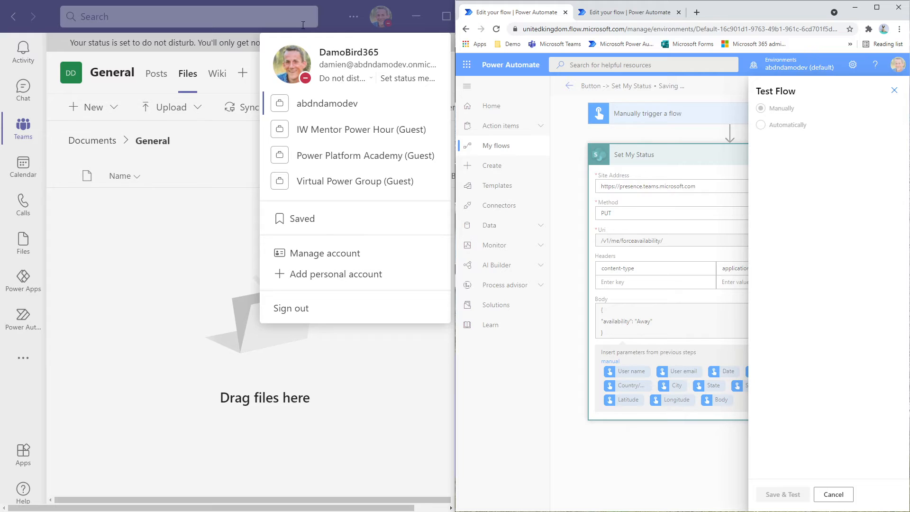
left_click(783, 495)
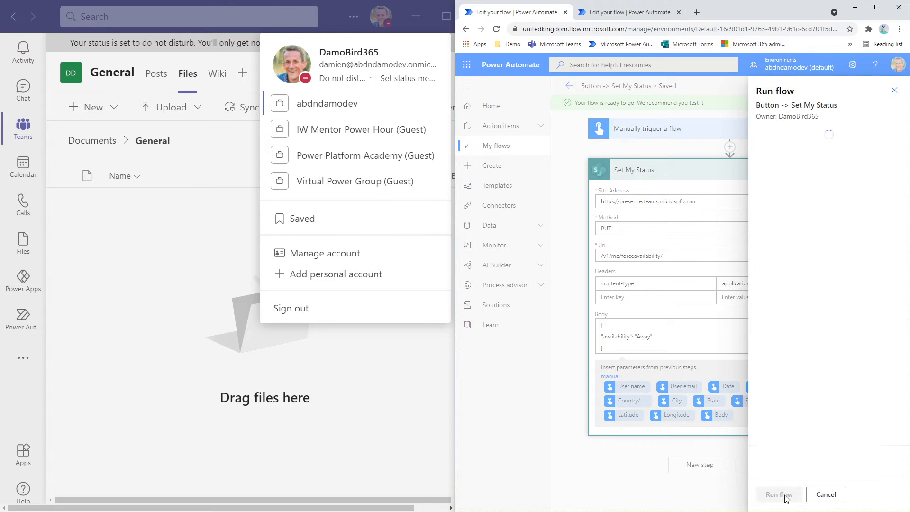
left_click(773, 492)
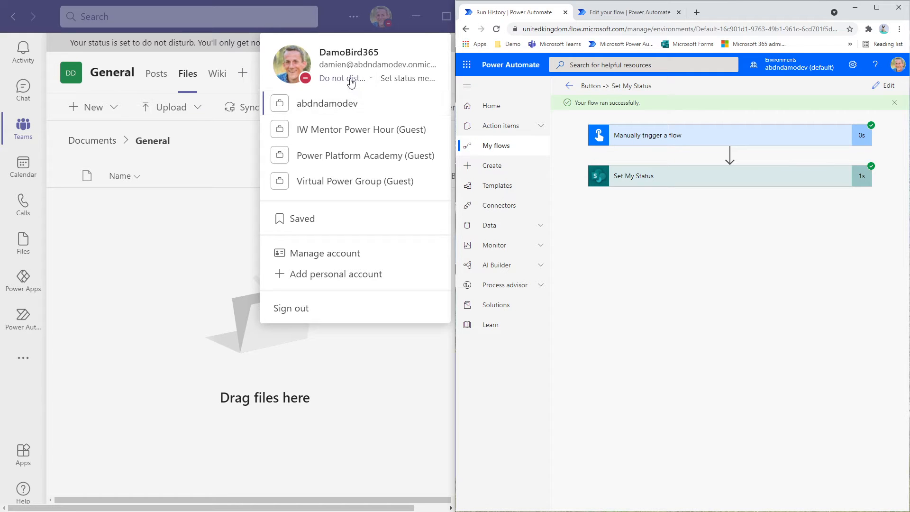
left_click(689, 184)
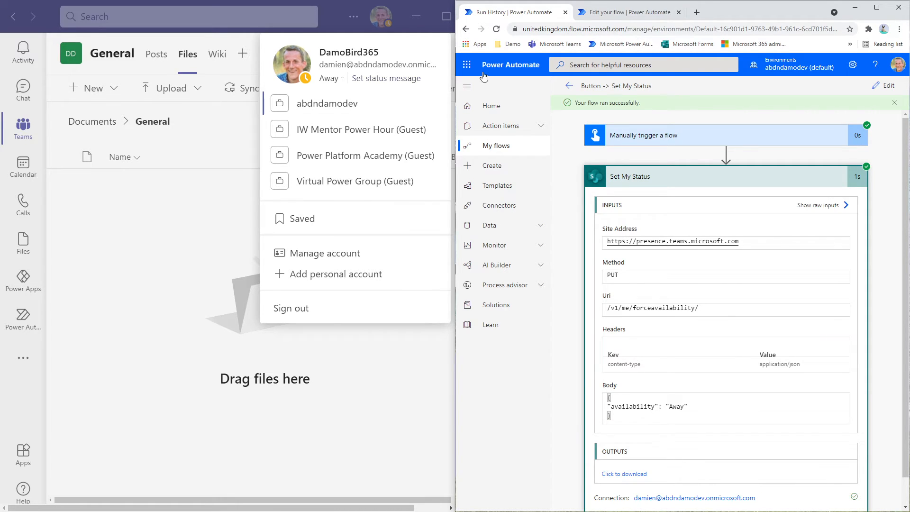
In the Button -> Update My Note flow, set the body message to "Recording a new video, please leave me alone".
left_click(626, 16)
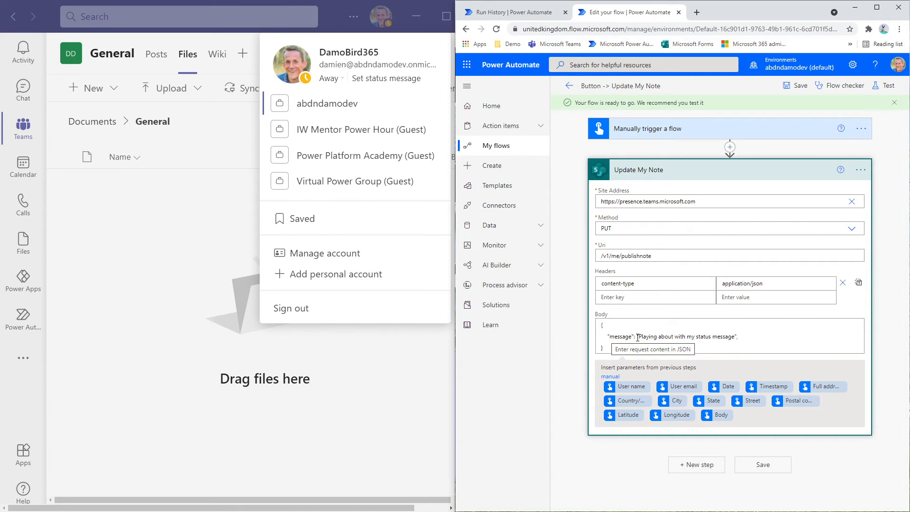
left_click_drag(640, 337, 735, 337)
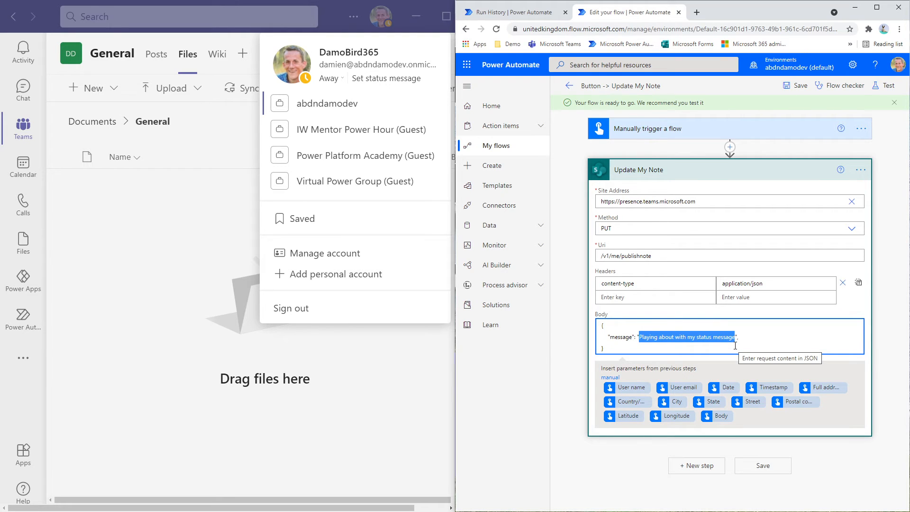
type("Recording a new")
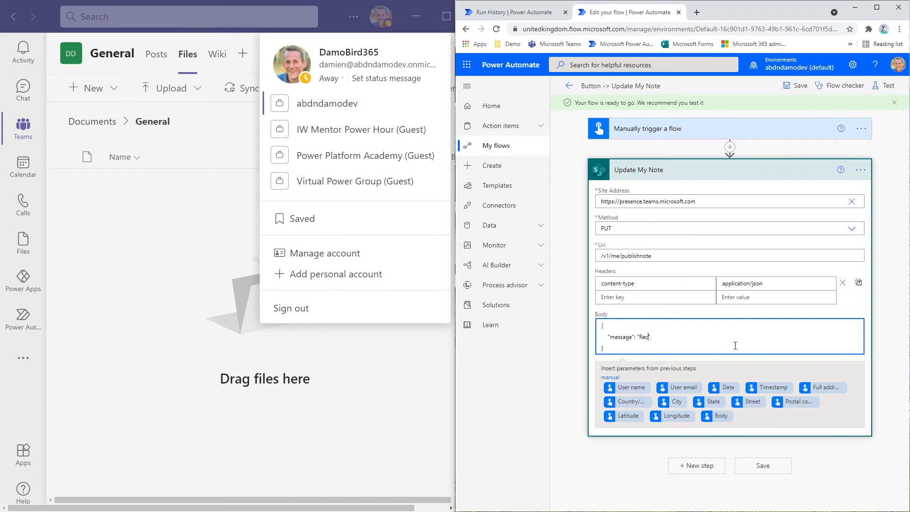
type(" video, please leave me alone")
Save the Button -> Update My Note flow and run it as a manual test.
left_click(880, 90)
left_click(771, 110)
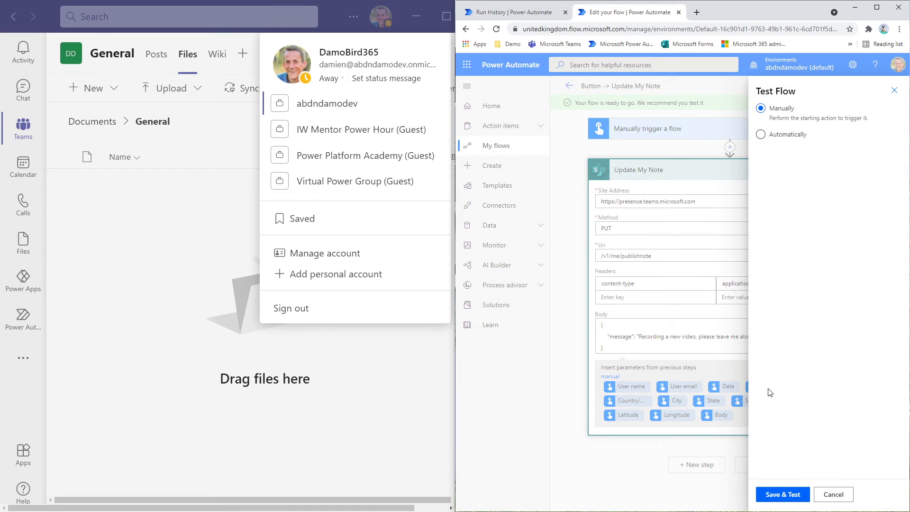
left_click(785, 494)
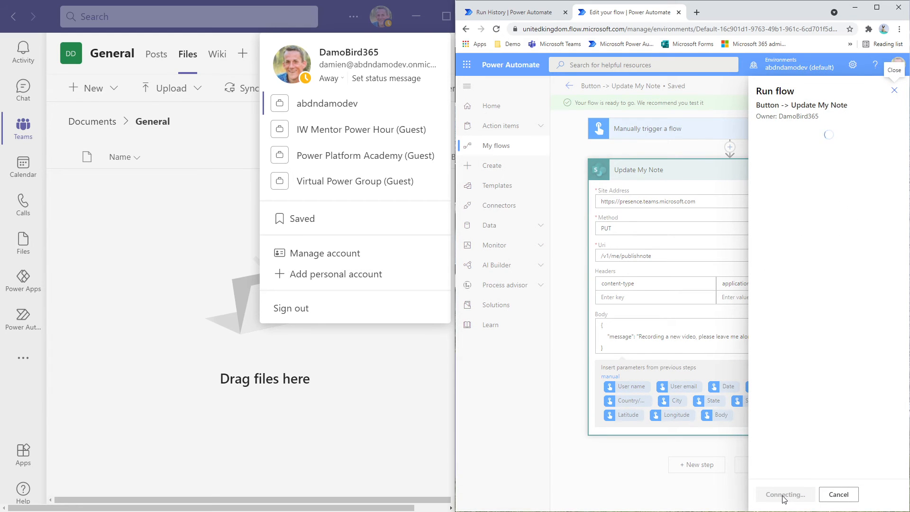
left_click(781, 497)
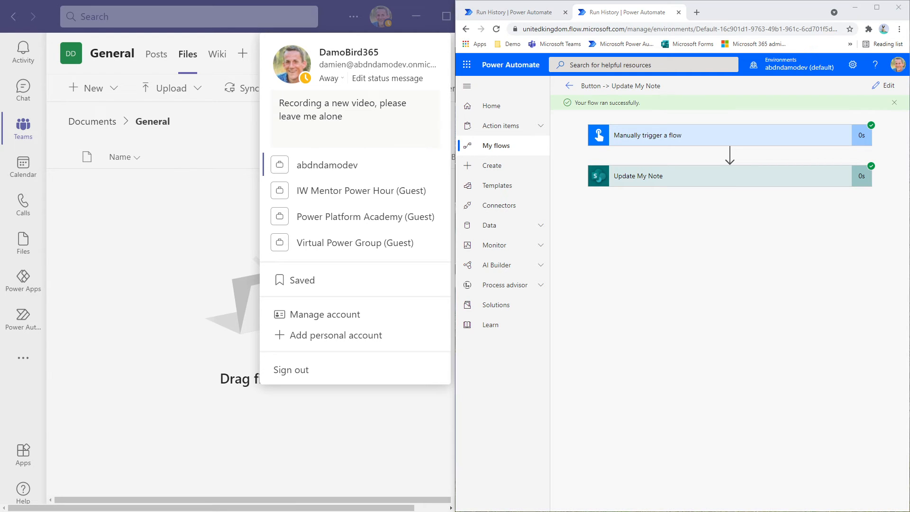
Review the desiredExpirationTime and expiry properties in the Notepad++ JSON samples for the status and the message.
left_click_drag(909, 76, 476, 75)
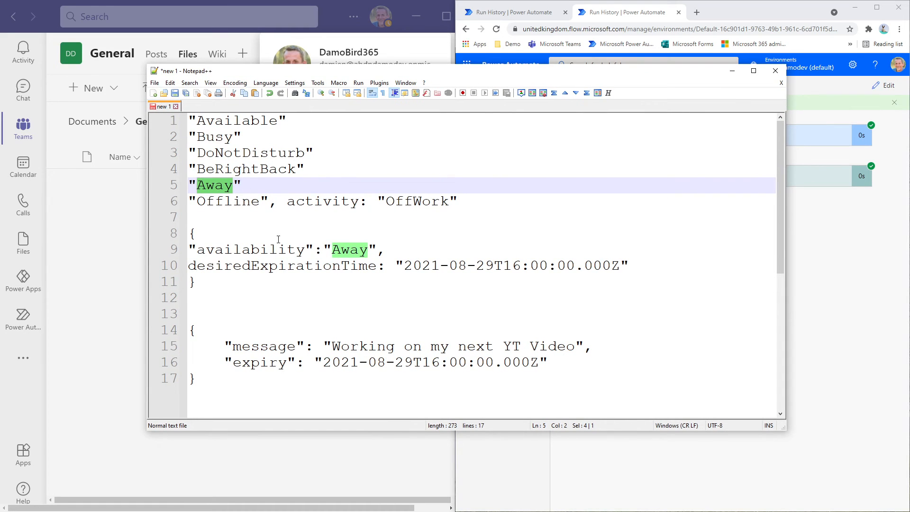
left_click_drag(189, 267, 376, 271)
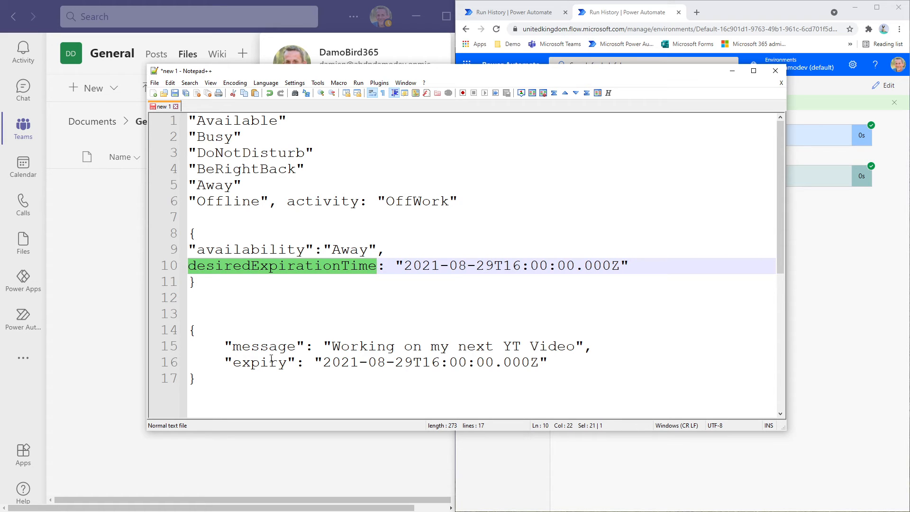
left_click_drag(233, 363, 293, 363)
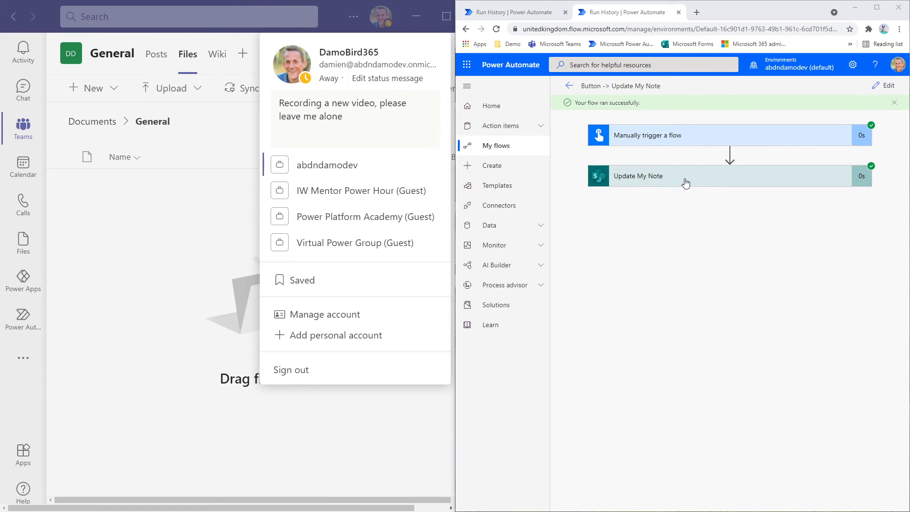
Reopen the Button -> Update My Note flow for editing and check the status message in Teams.
left_click(884, 86)
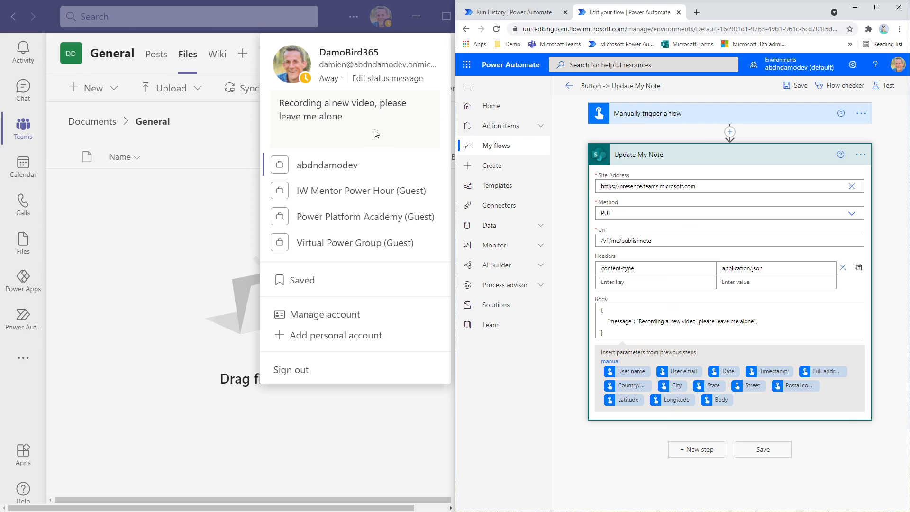
mouse_move(338, 123)
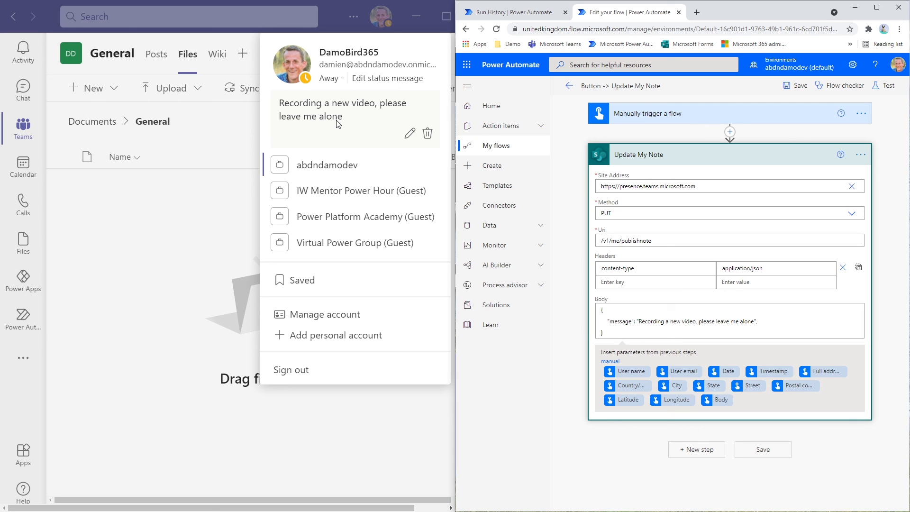